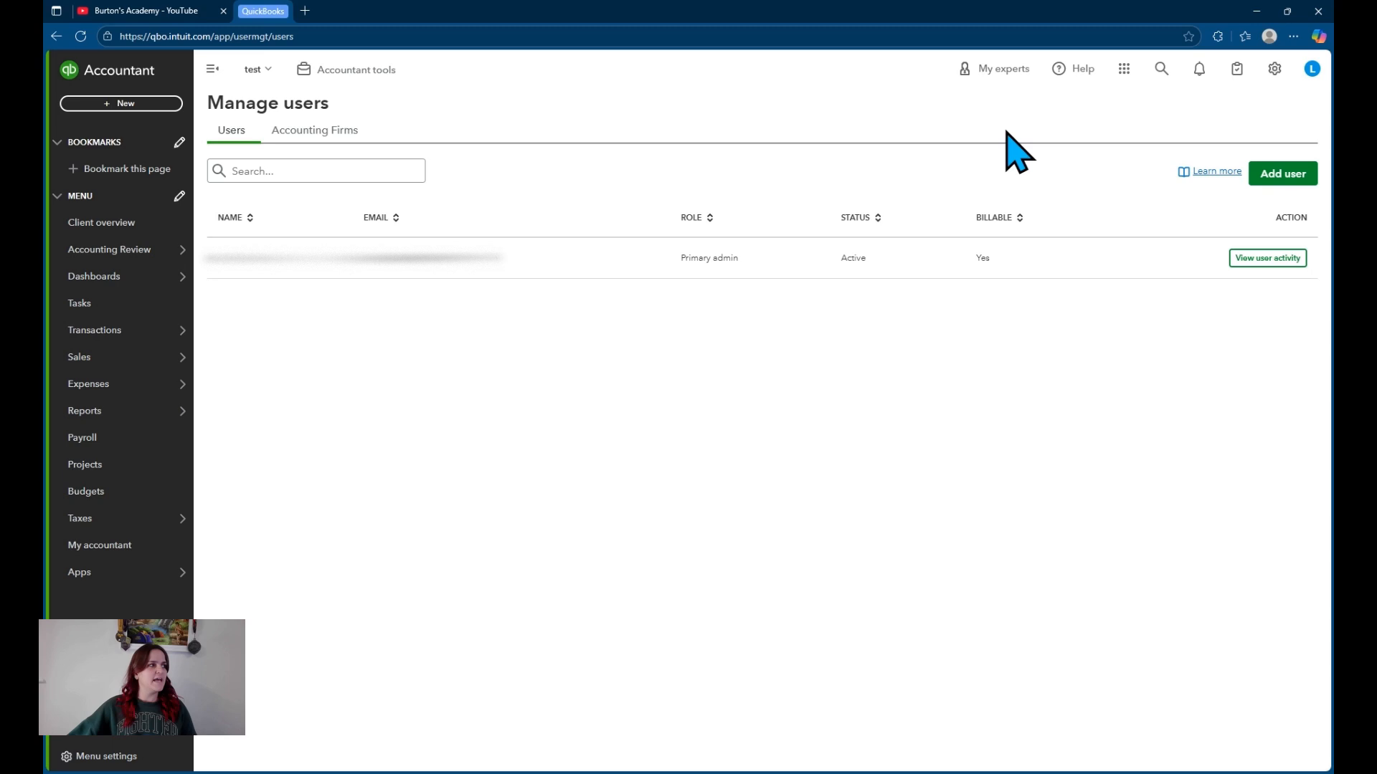
- Begin a new user invite, entering the user's first name, last name and e-mail address
left_click(1286, 178)
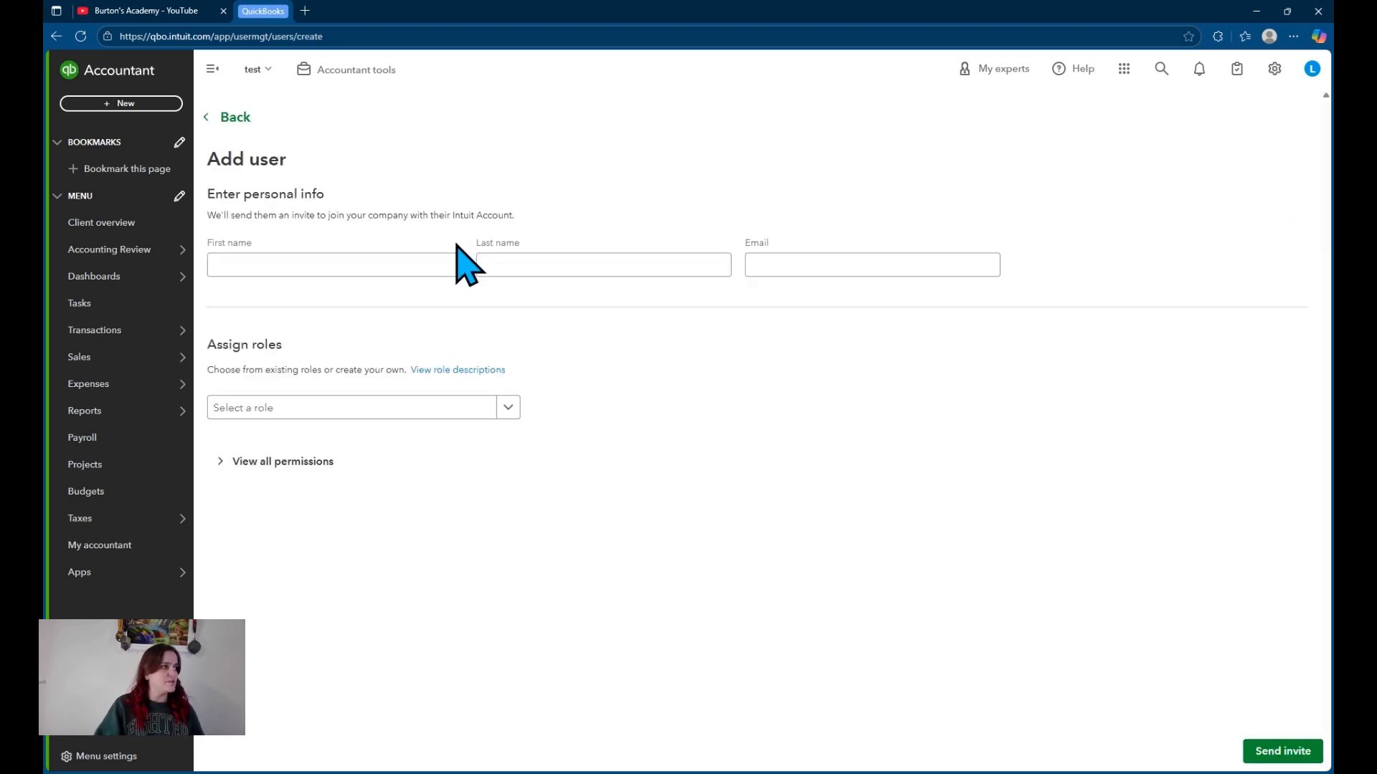
left_click(416, 259)
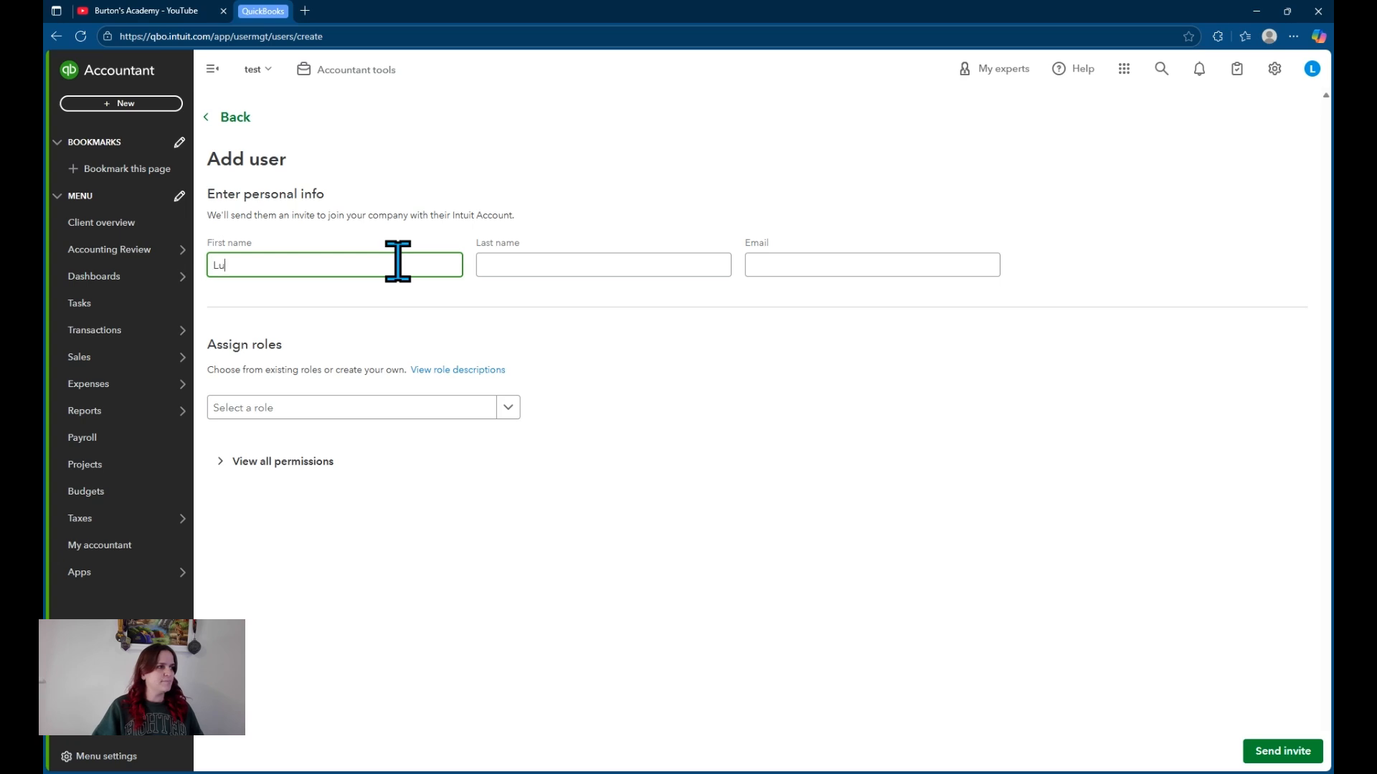
key("Tab")
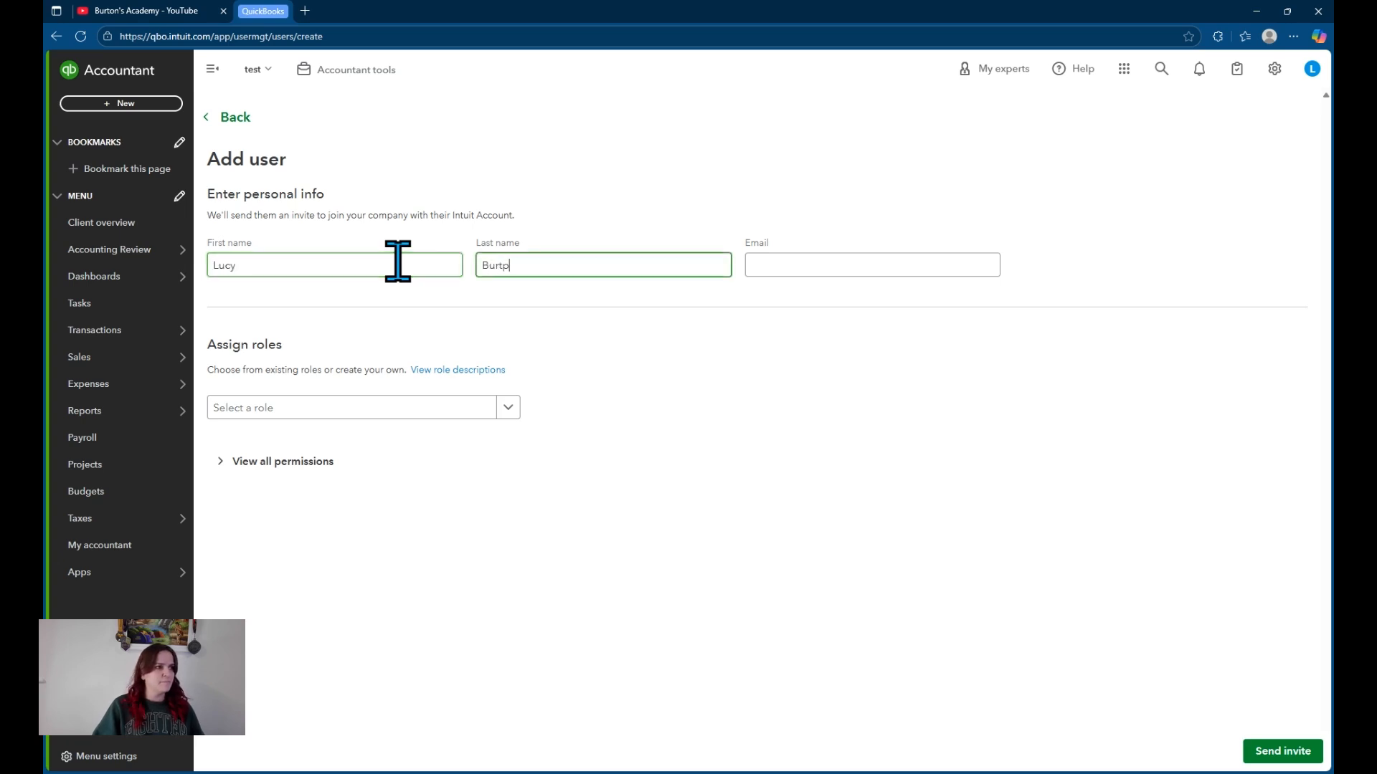
key("Tab")
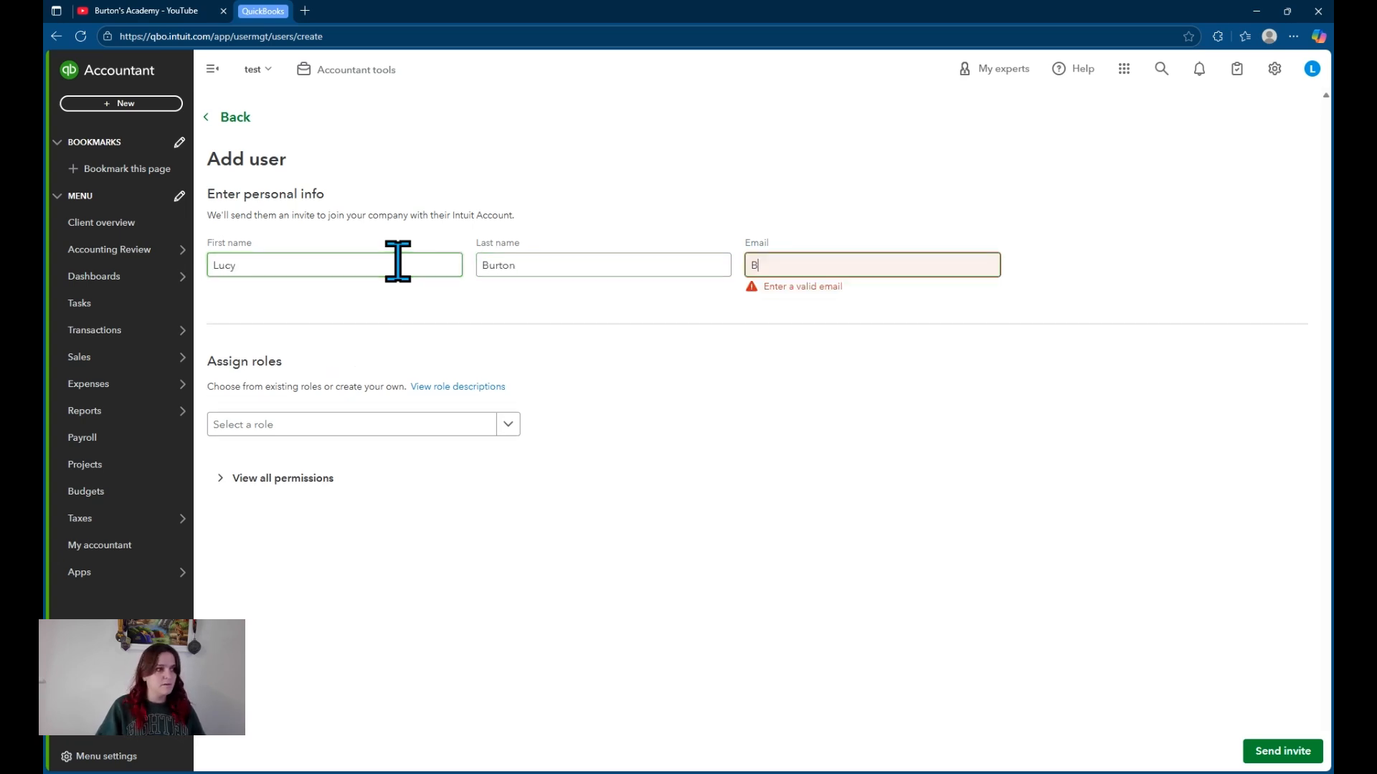
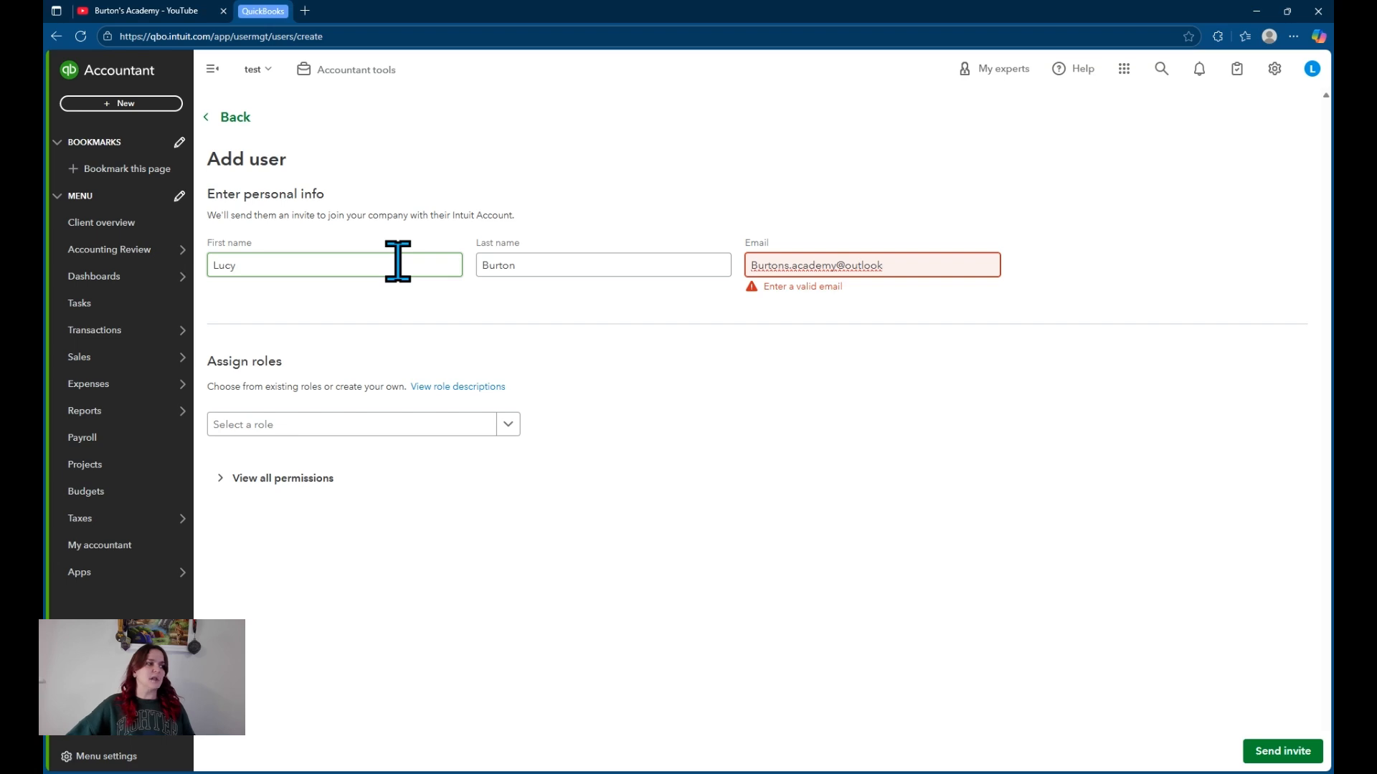
left_click(450, 408)
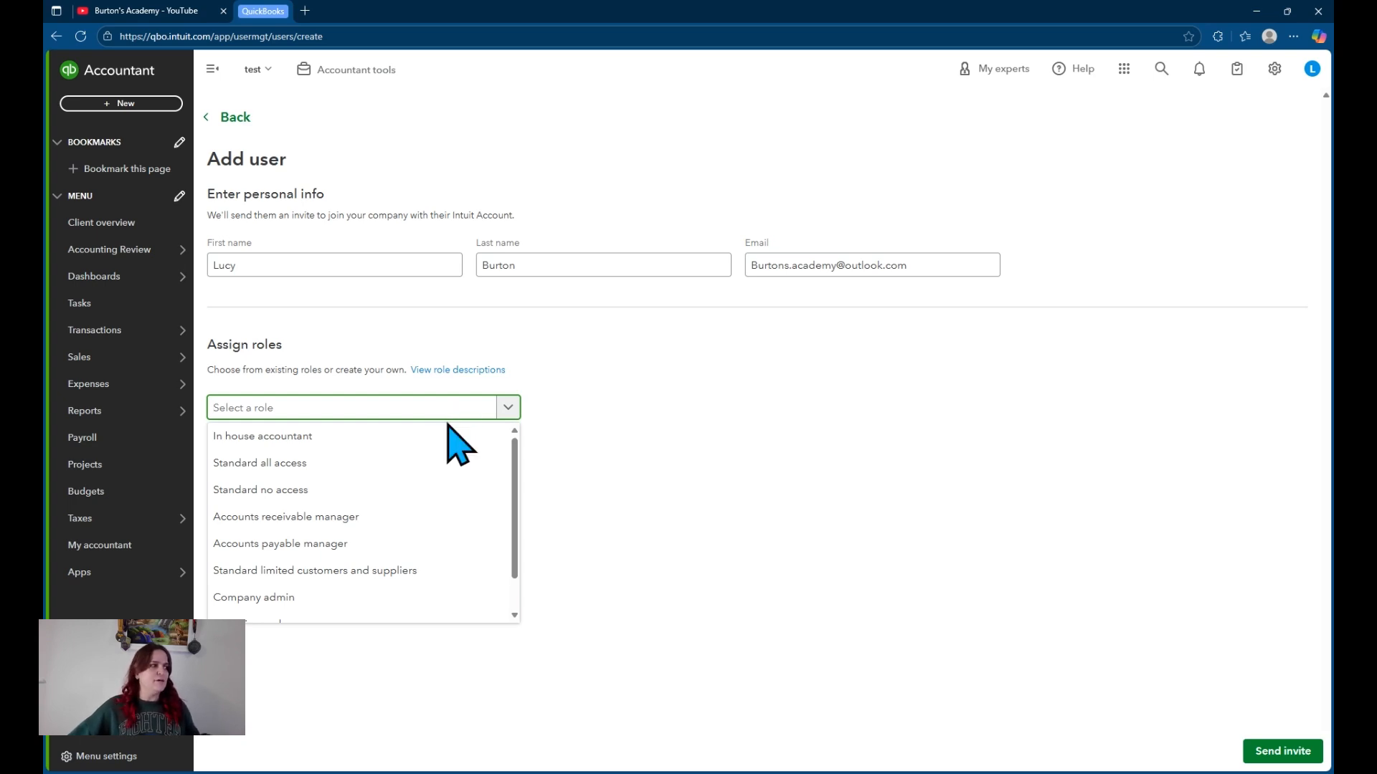
- Assign the Standard all access role and review its full list of permissions
left_click(428, 463)
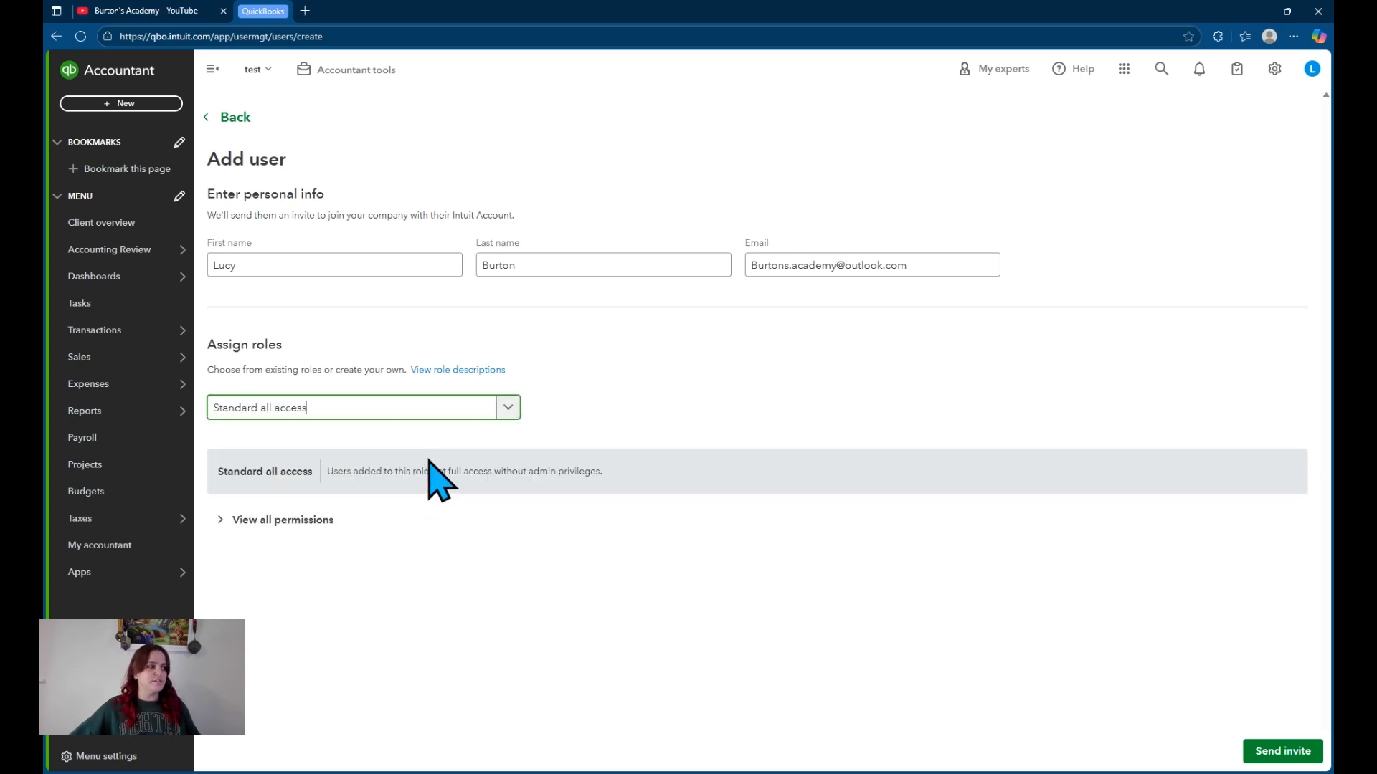
left_click(277, 521)
scroll(315, 509, "down", 2)
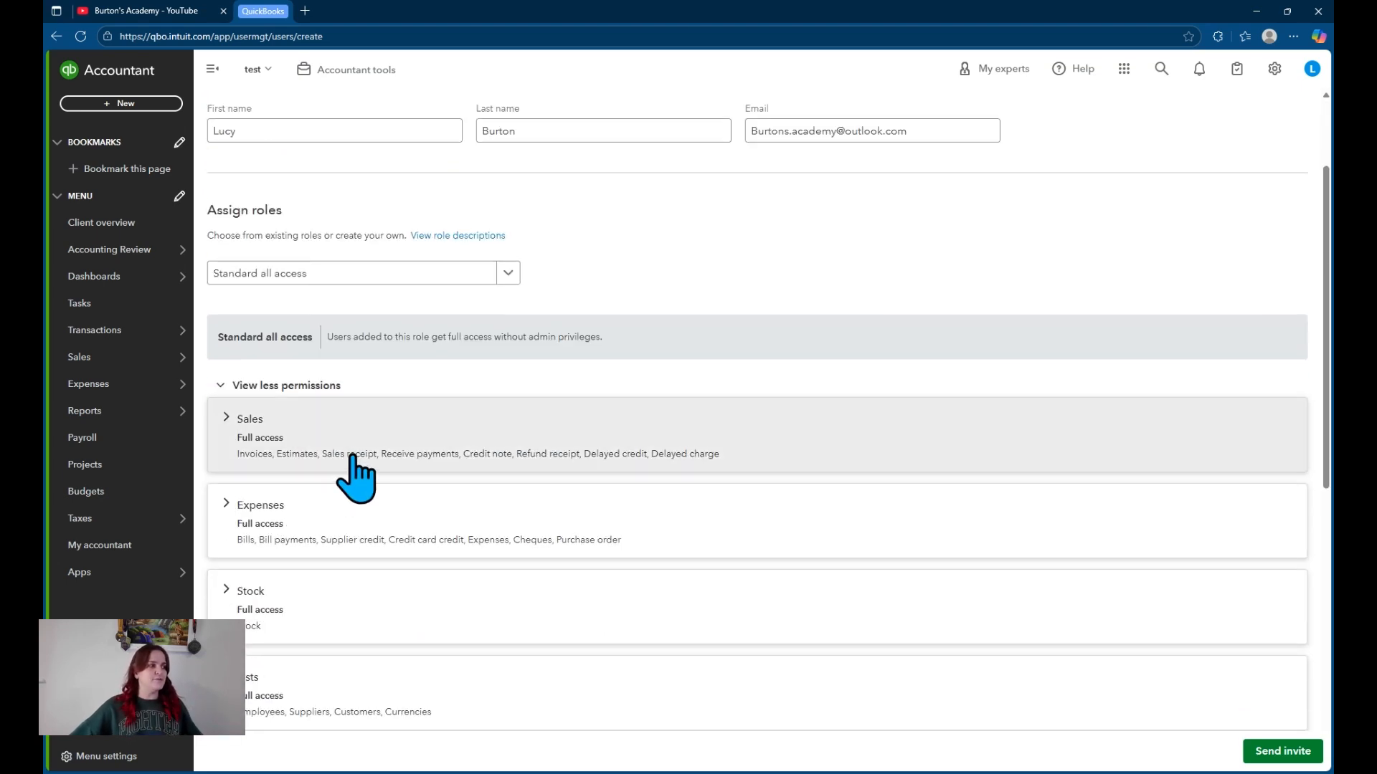
scroll(461, 384, "down", 1)
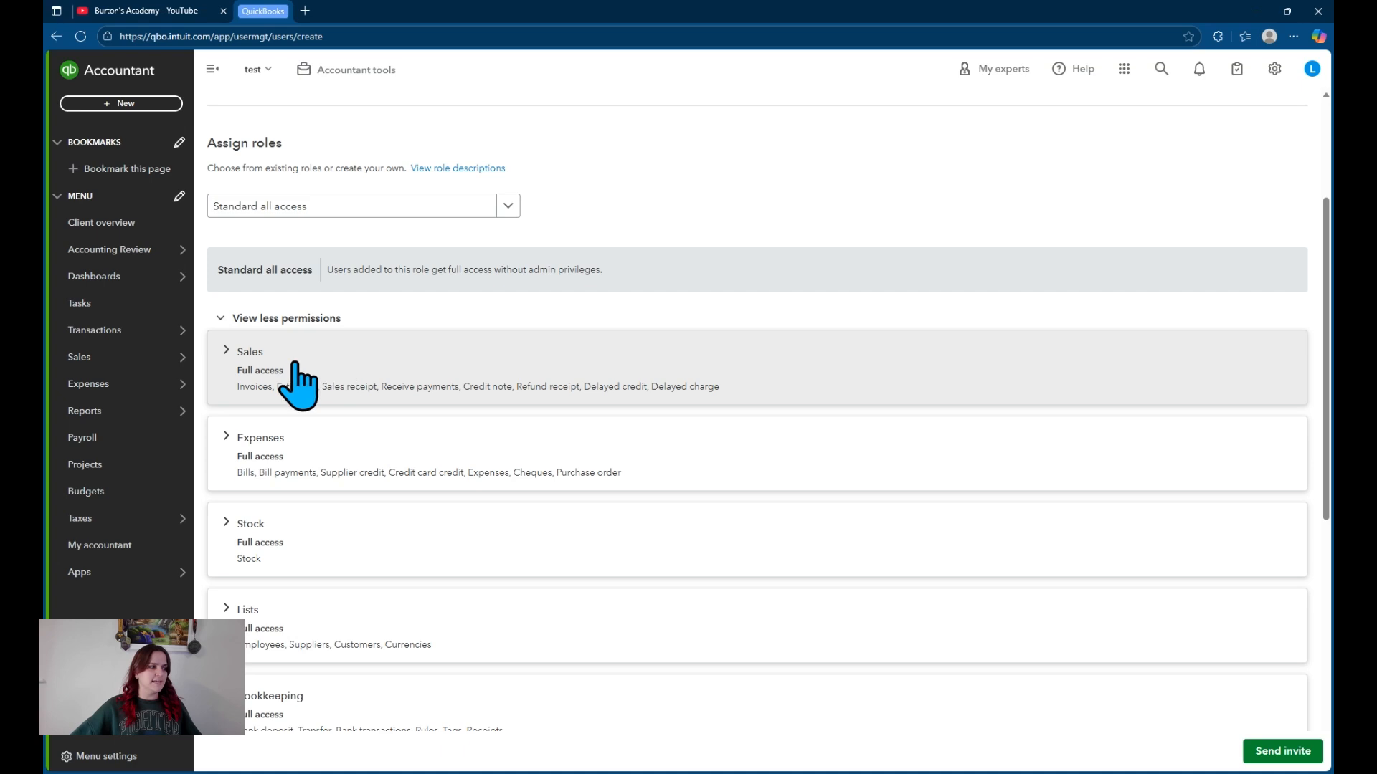
scroll(412, 545, "down", 2)
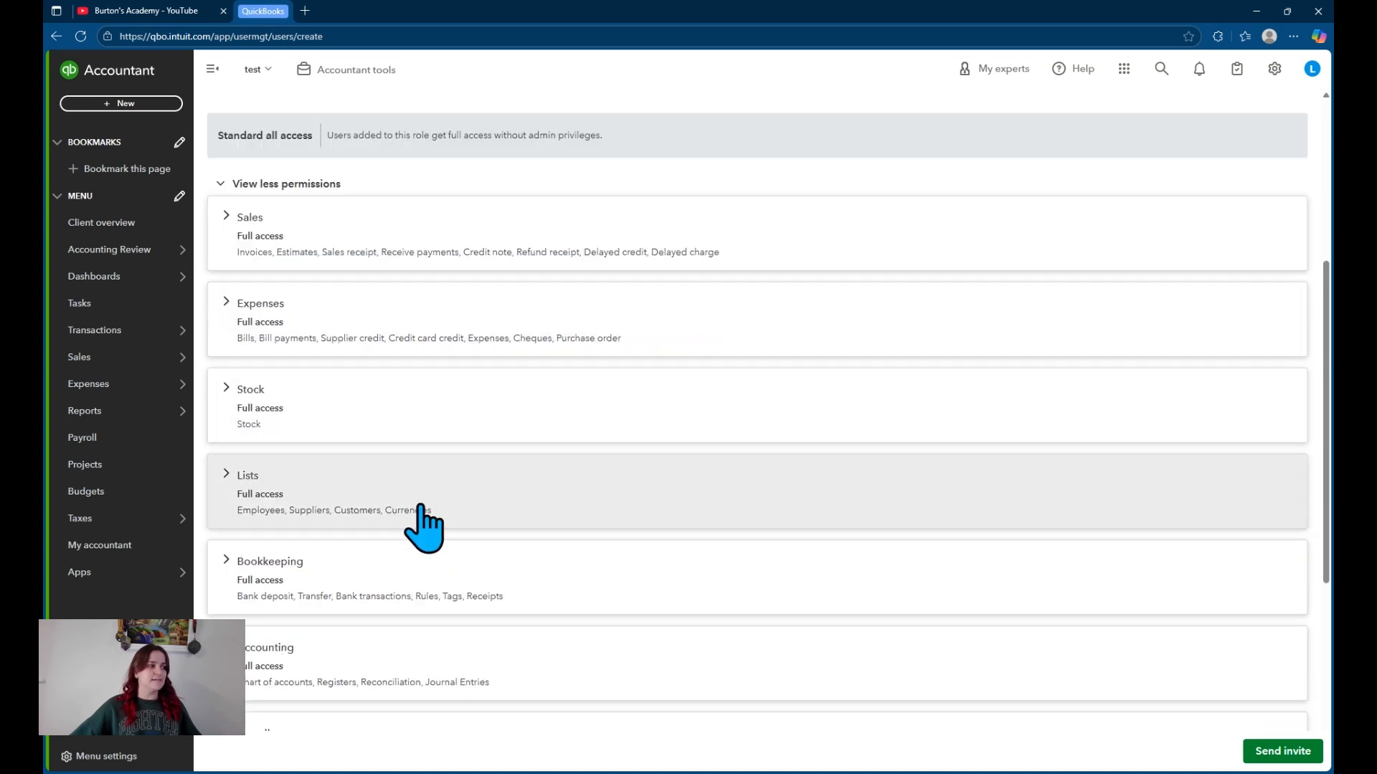
scroll(430, 466, "down", 3)
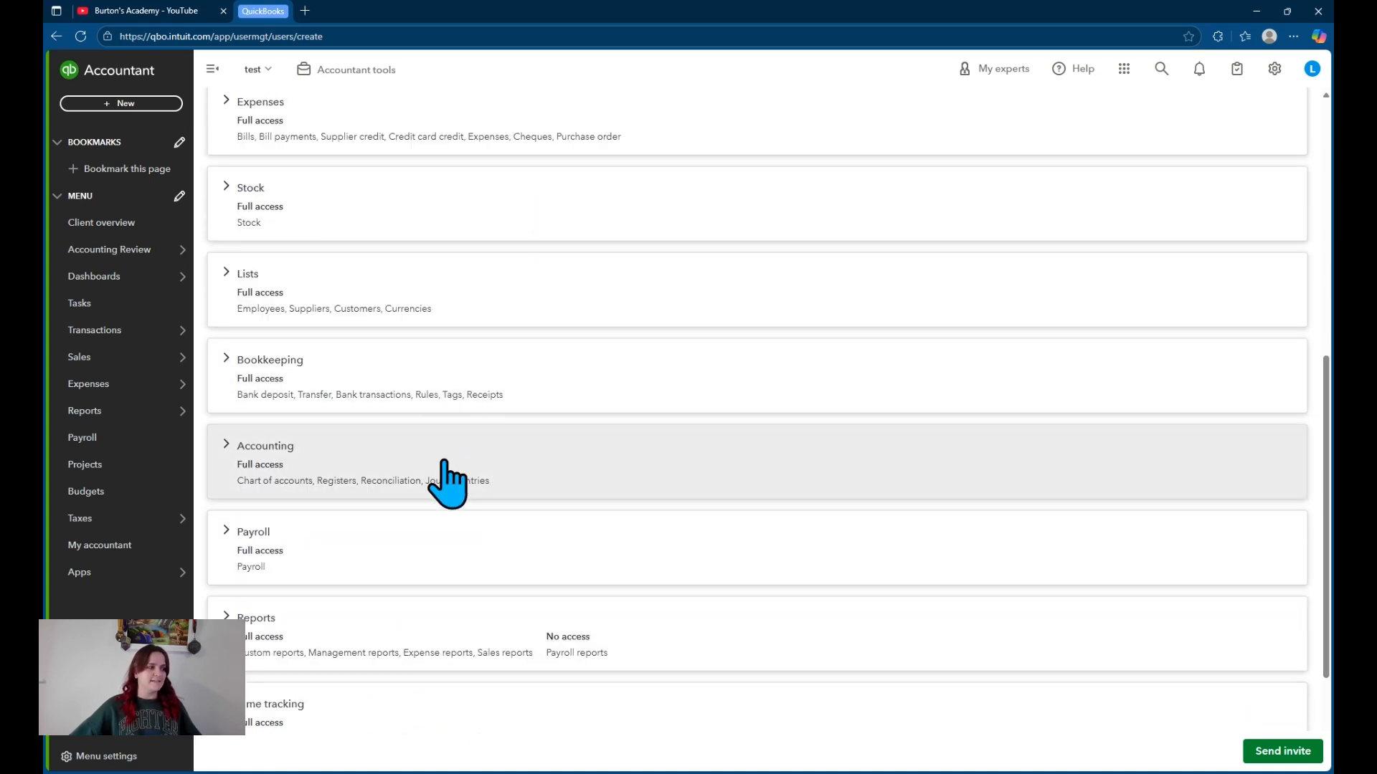
scroll(446, 473, "down", 2)
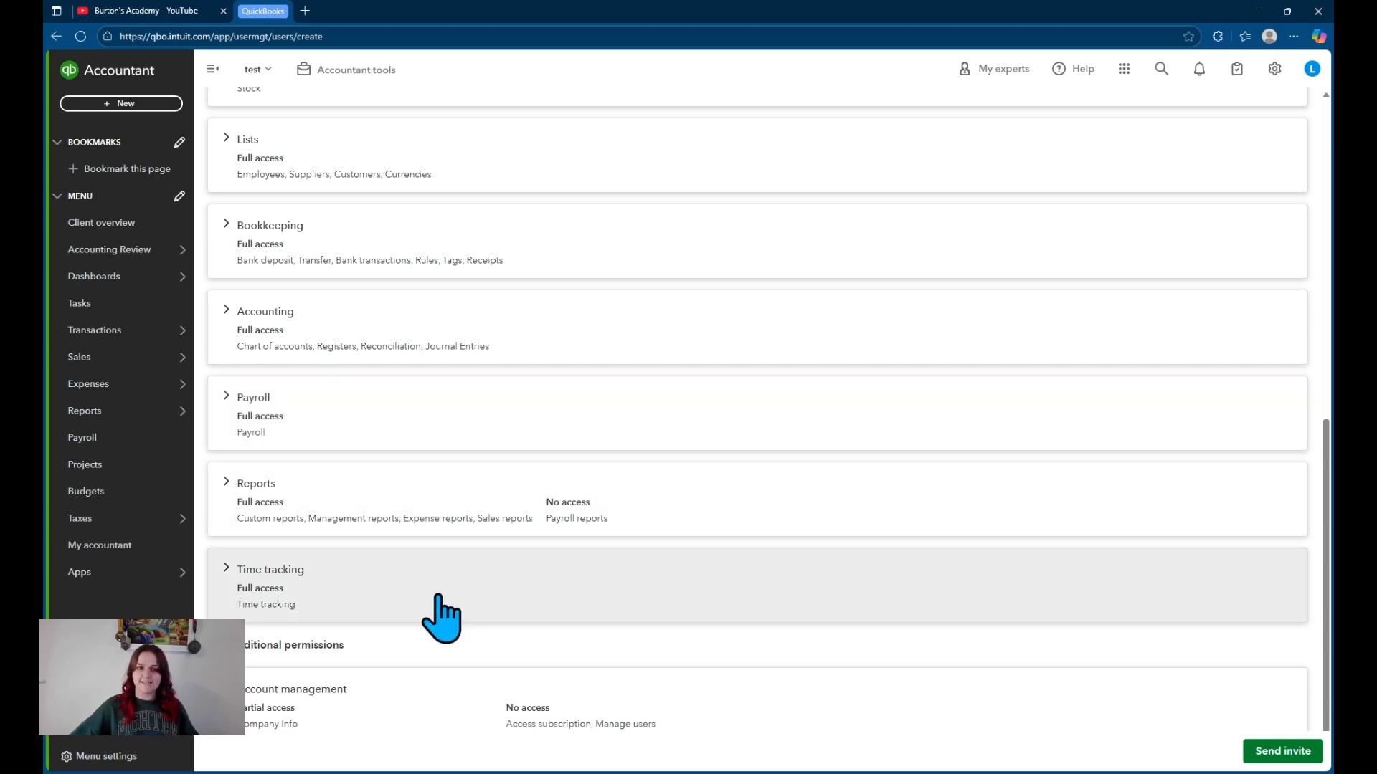
scroll(443, 616, "down", 1)
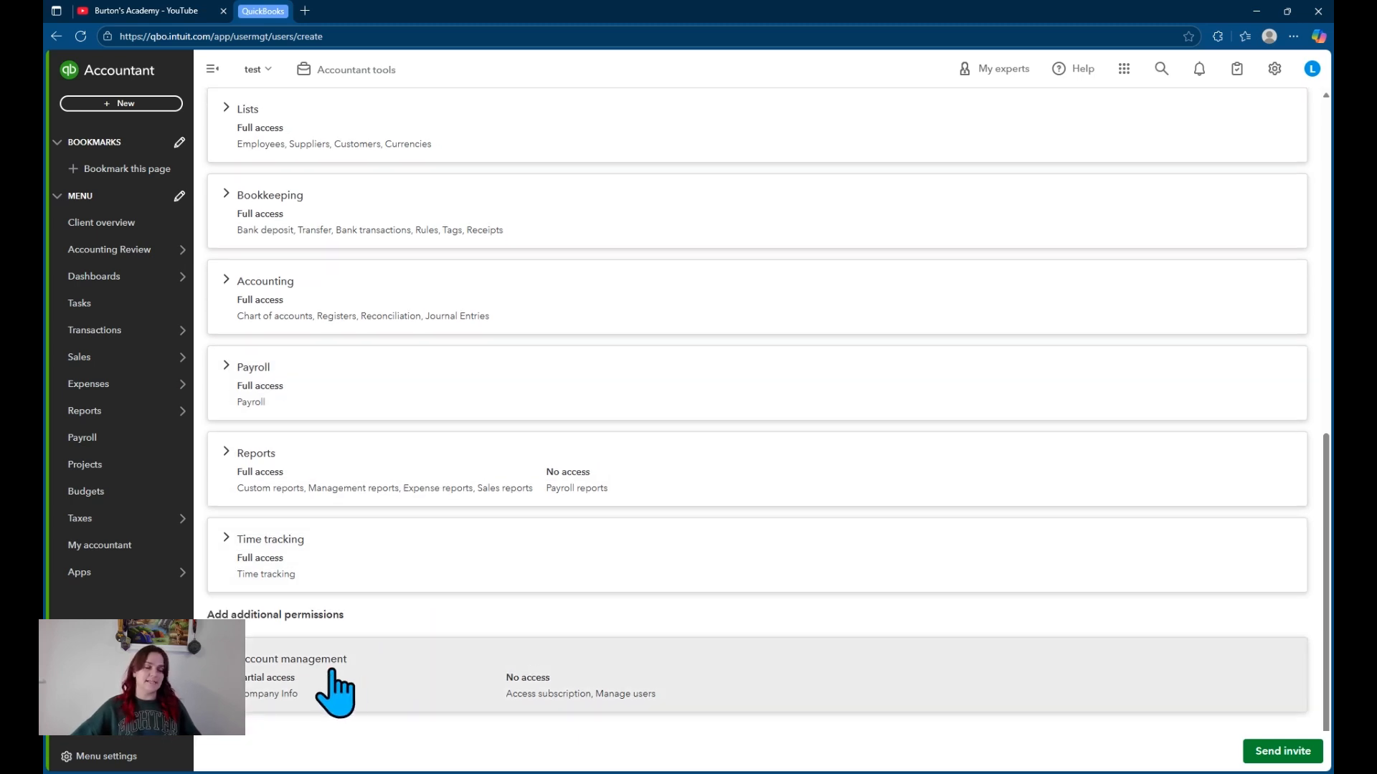
- Under Account management, grant full Company Info rights and access to Manage users
left_click(334, 692)
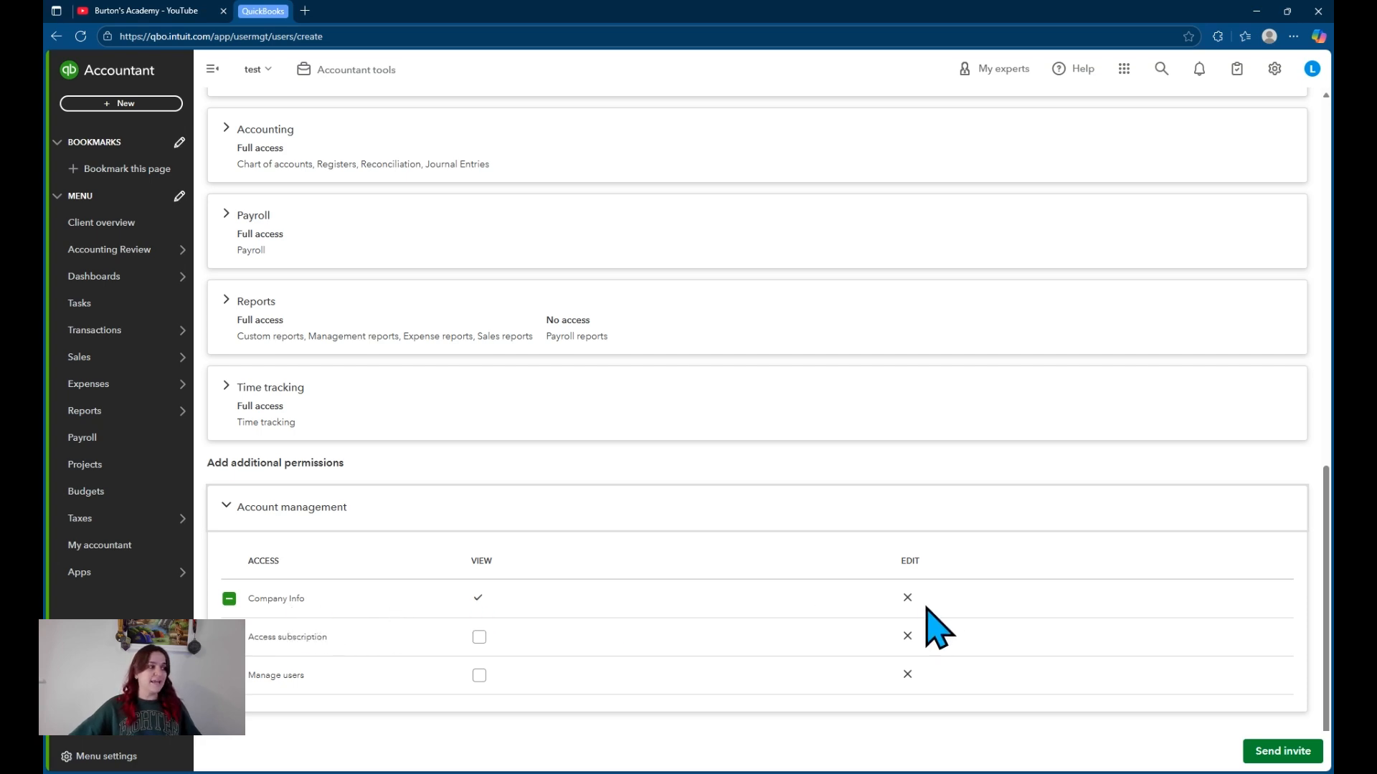
left_click(228, 599)
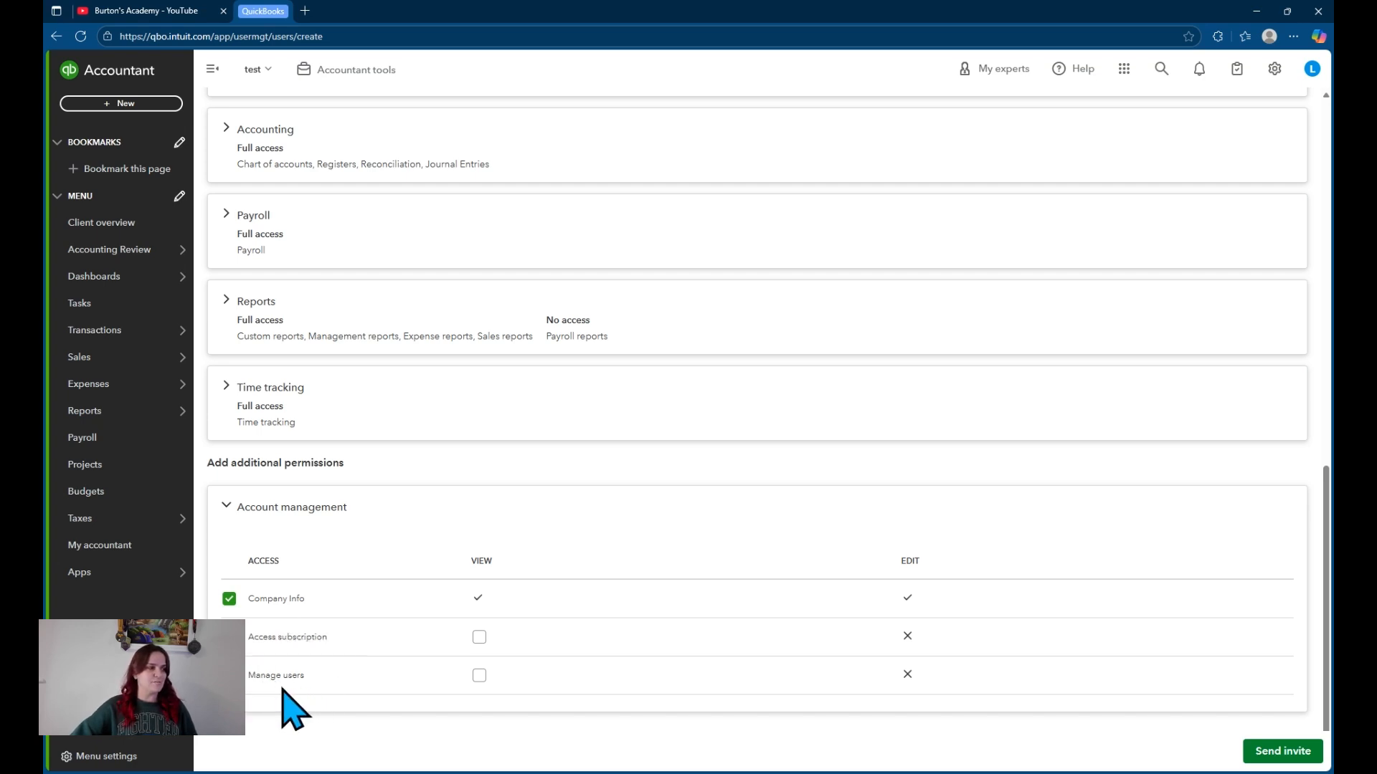
left_click(228, 680)
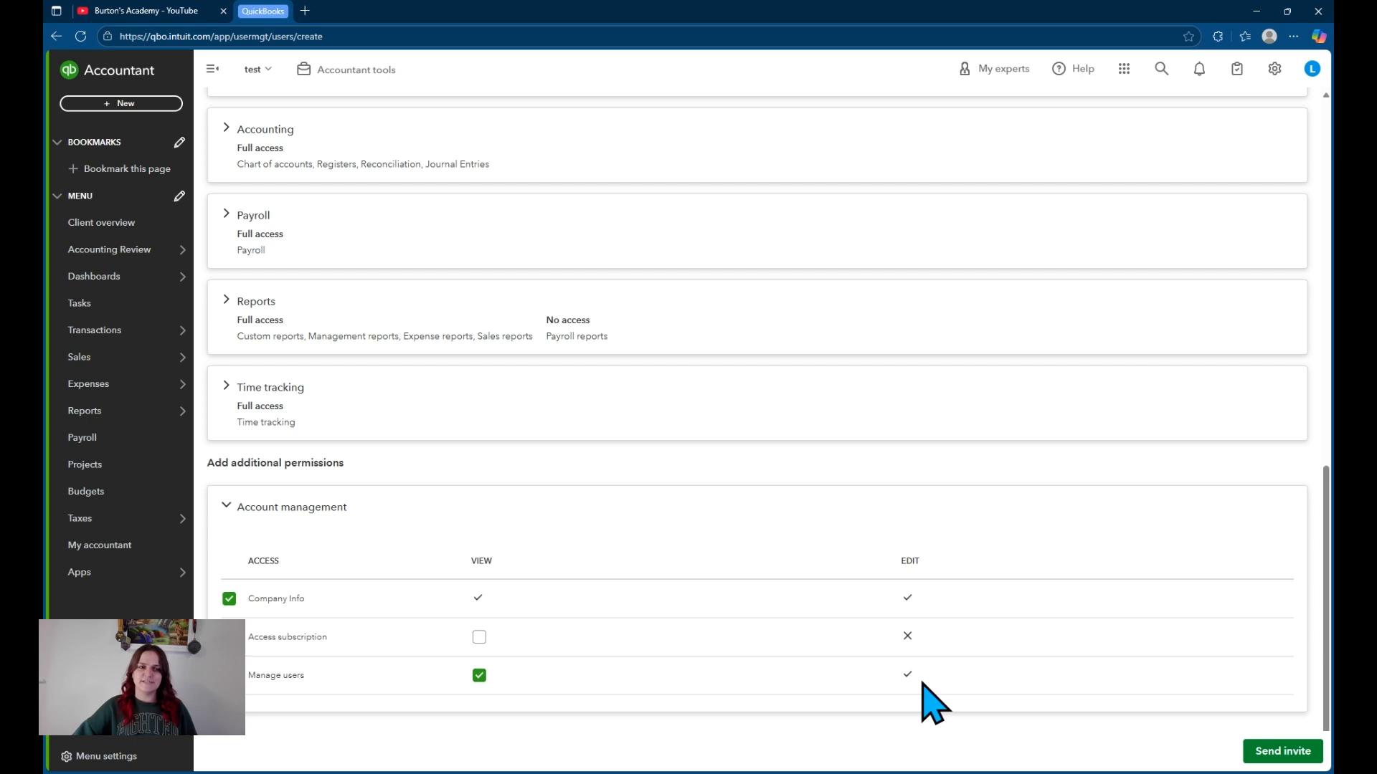
- Send the invite, delete the invited user, and view the Accounting Firms list
left_click(1268, 752)
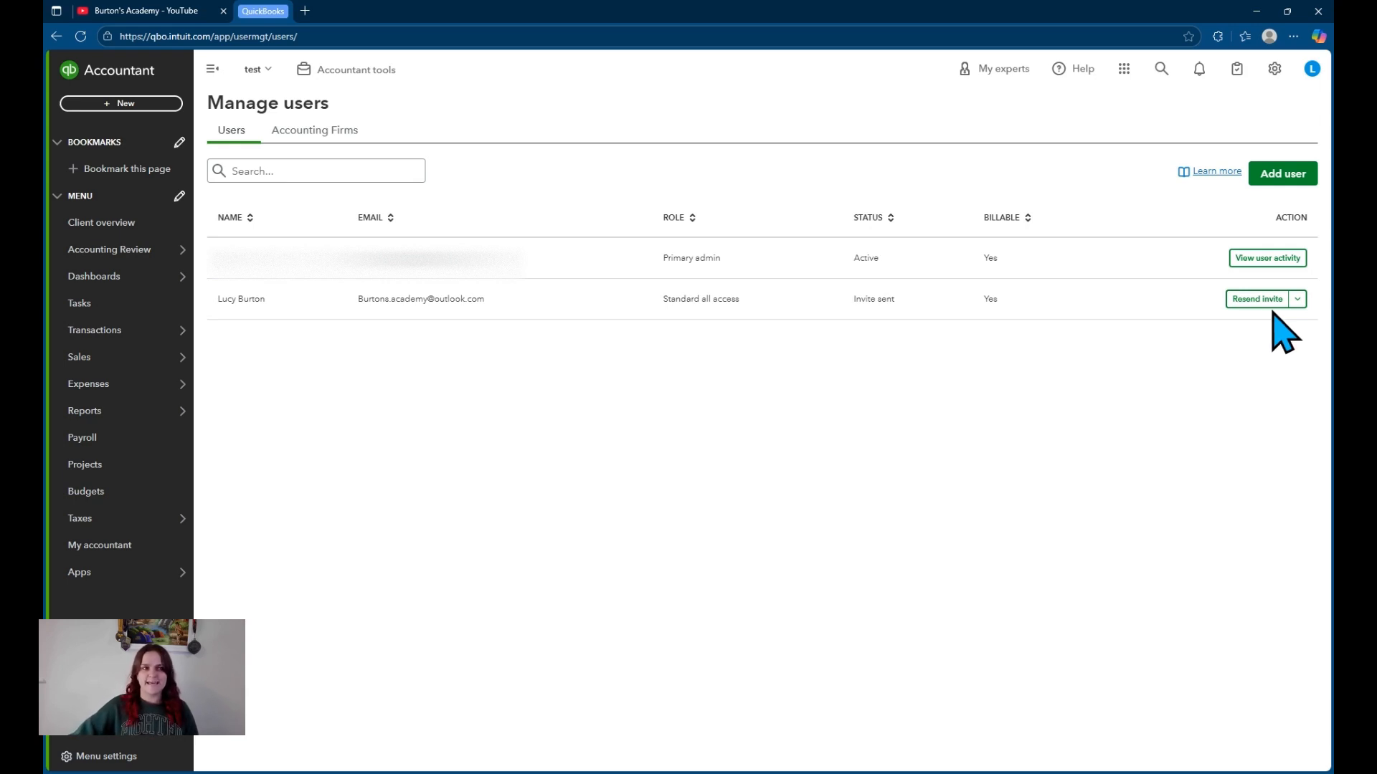
left_click(1297, 299)
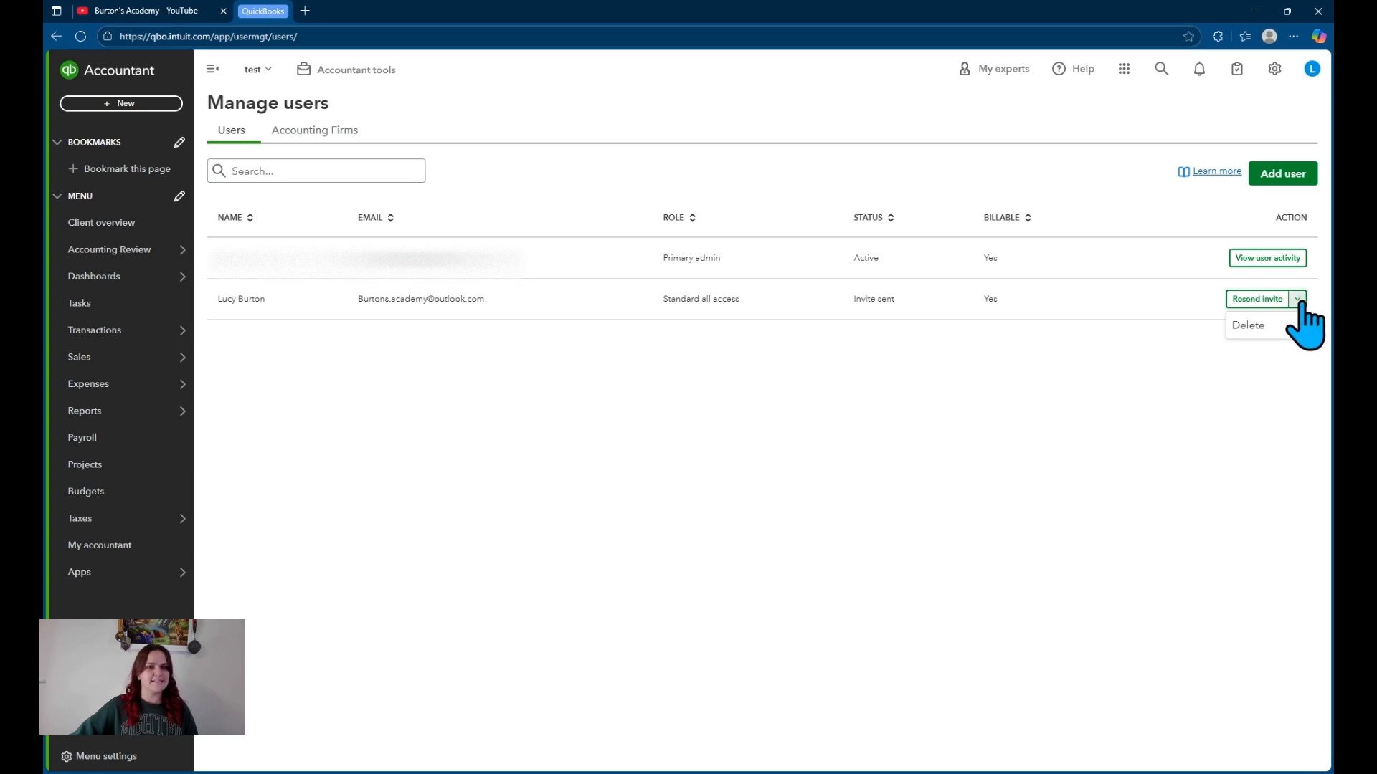
left_click(1251, 327)
left_click(818, 447)
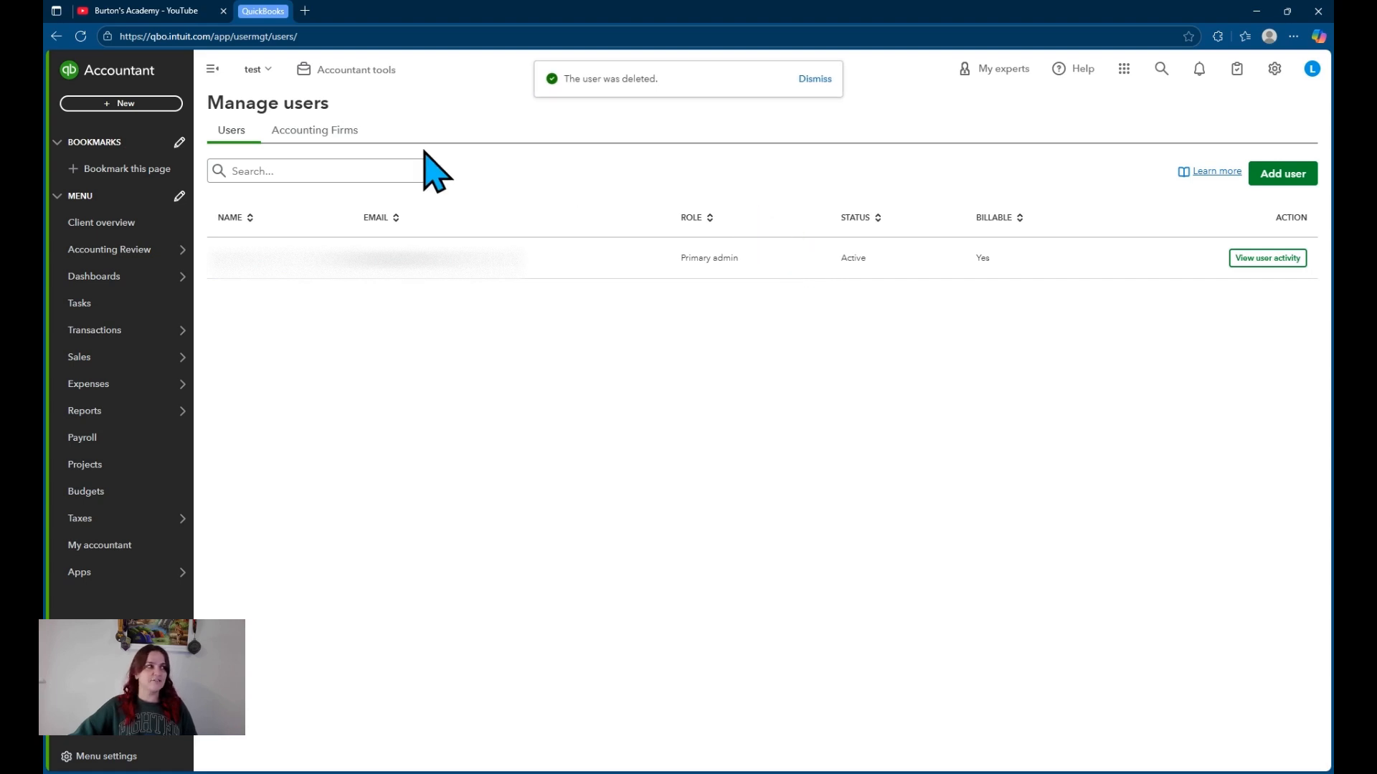
left_click(329, 134)
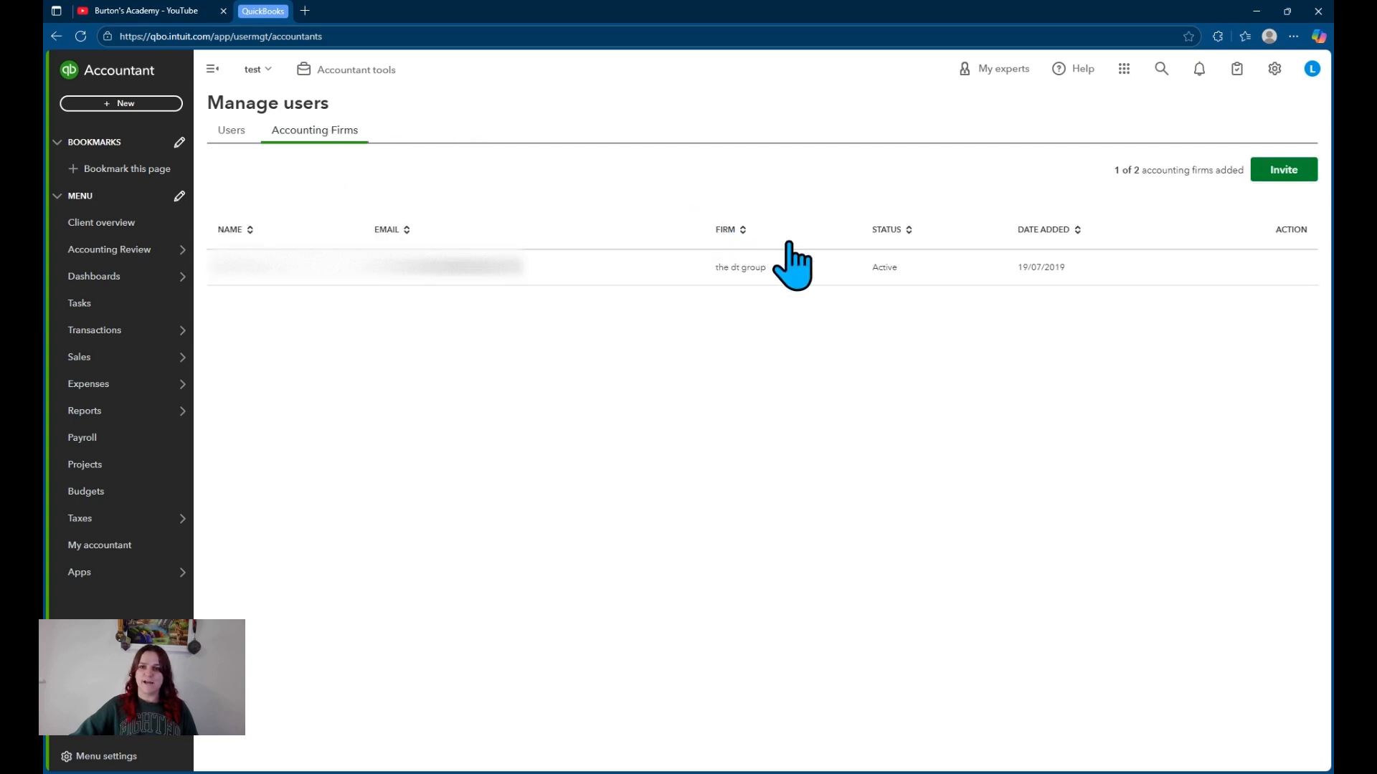
left_click(1284, 170)
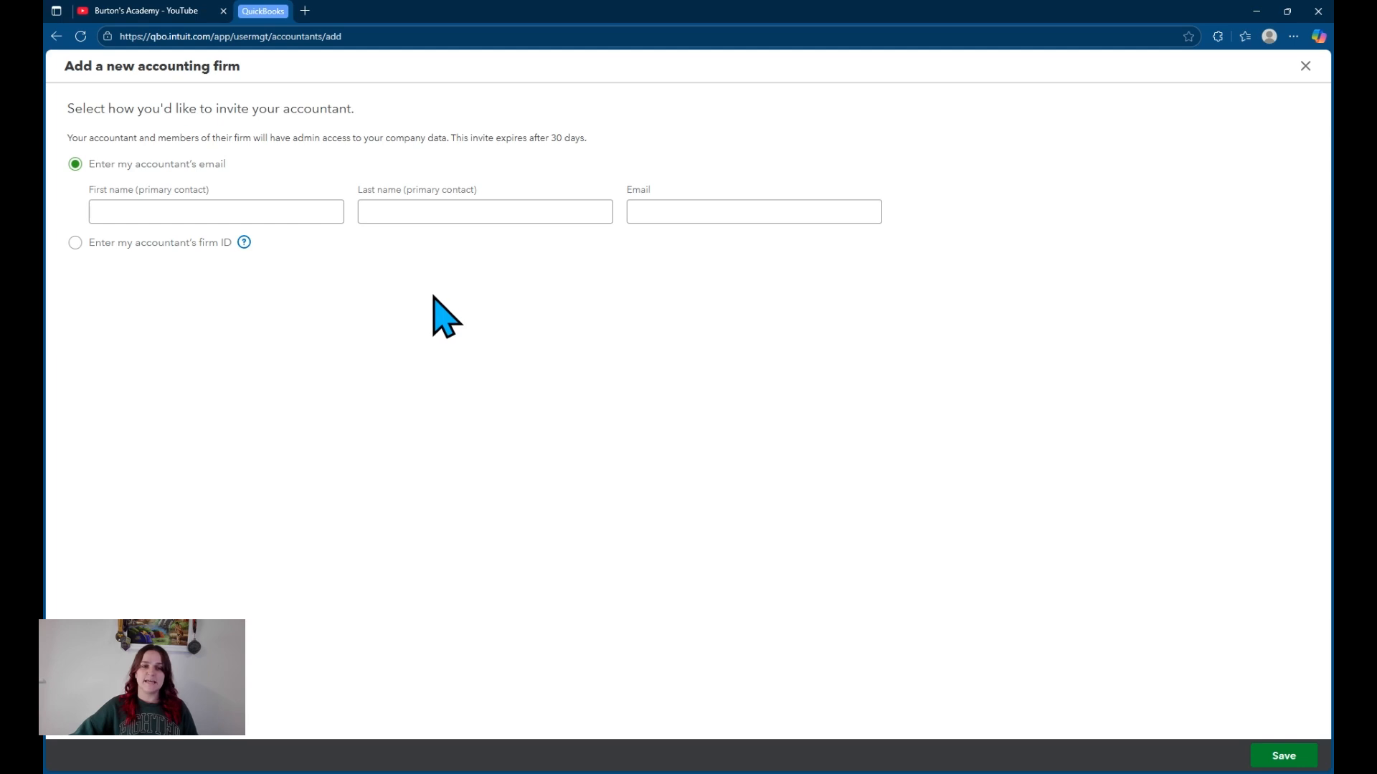
left_click(151, 212)
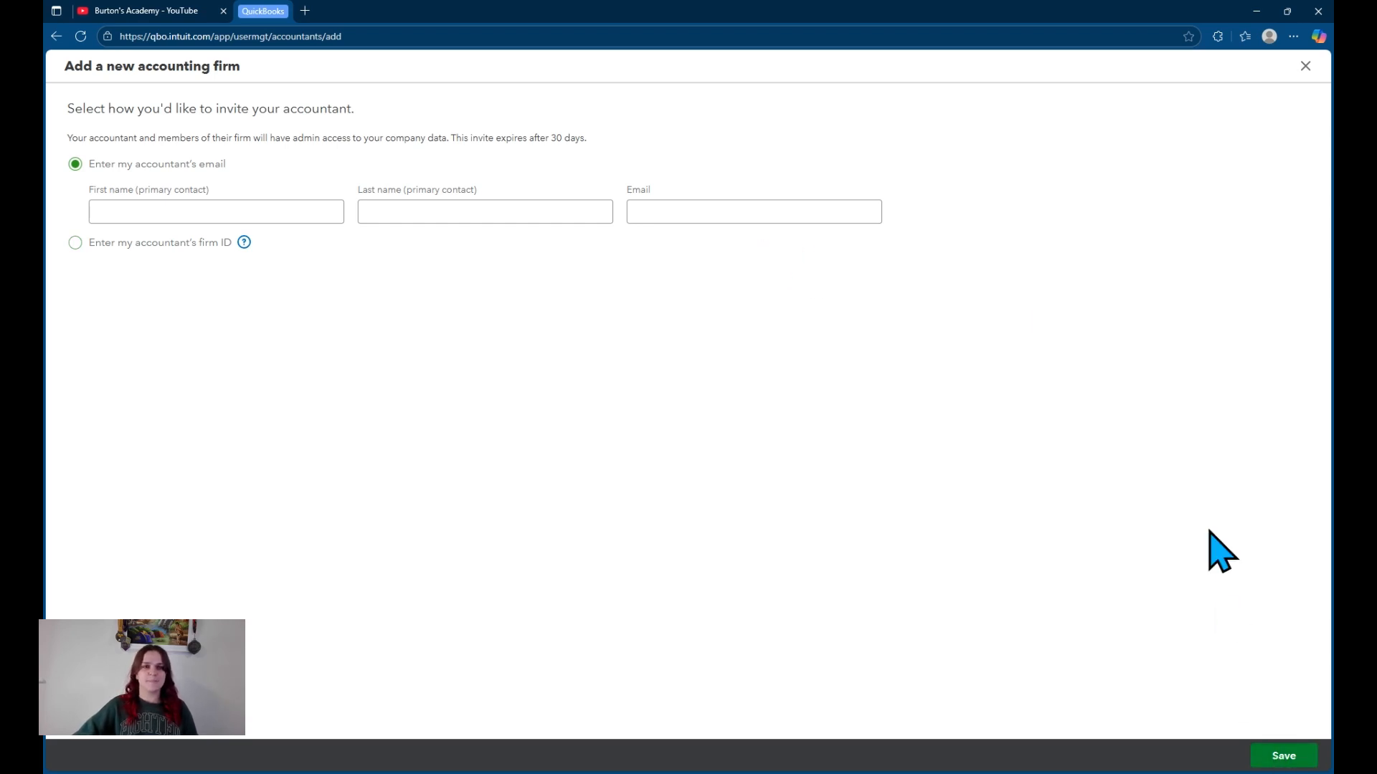
left_click(1305, 66)
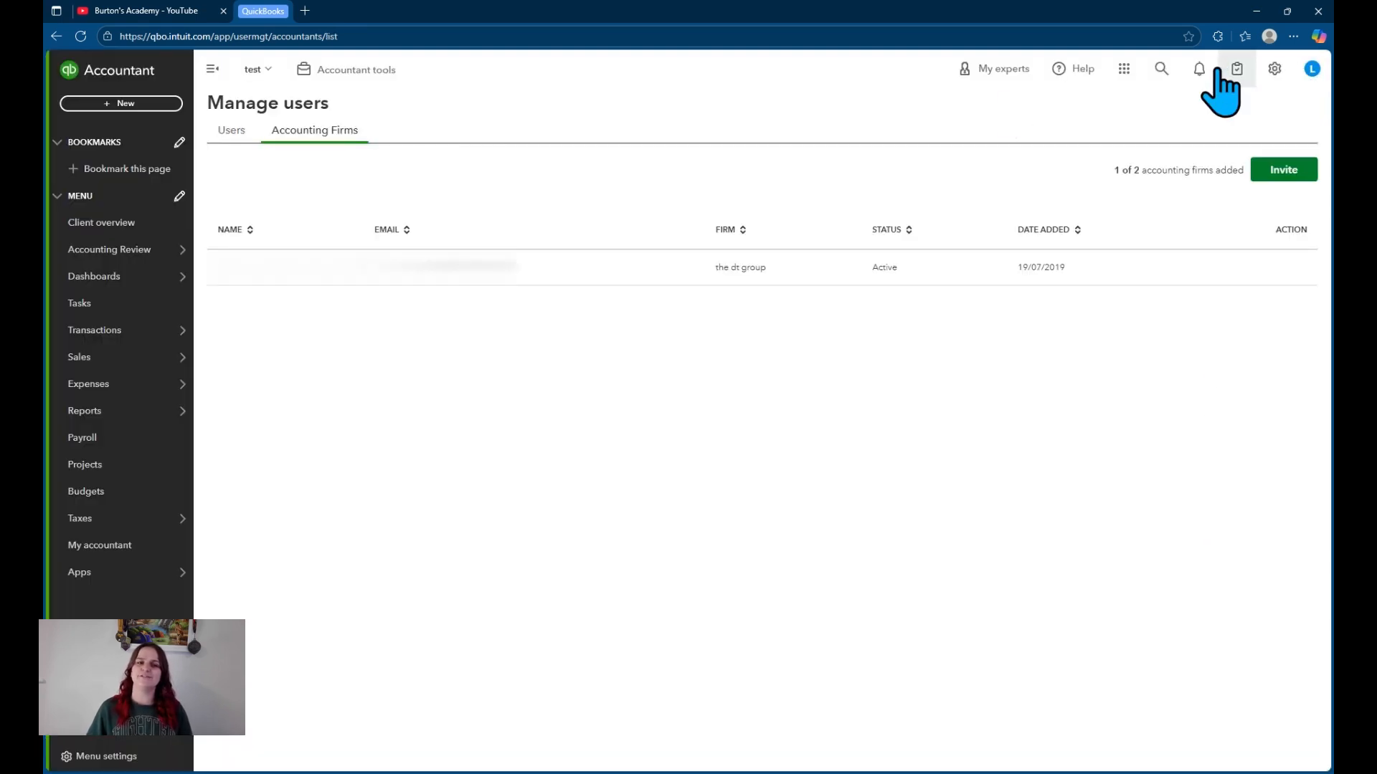